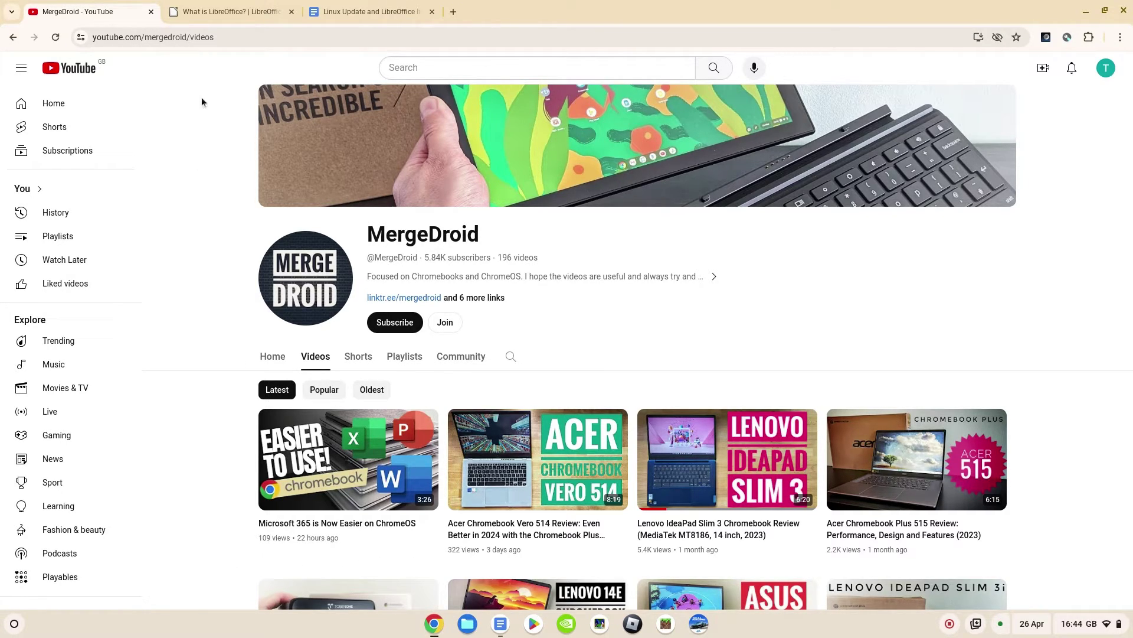
Read down the What is LibreOffice? page and back to its top, then show the install-commands document
{"action": "left_click", "coordinate": [212, 4]}
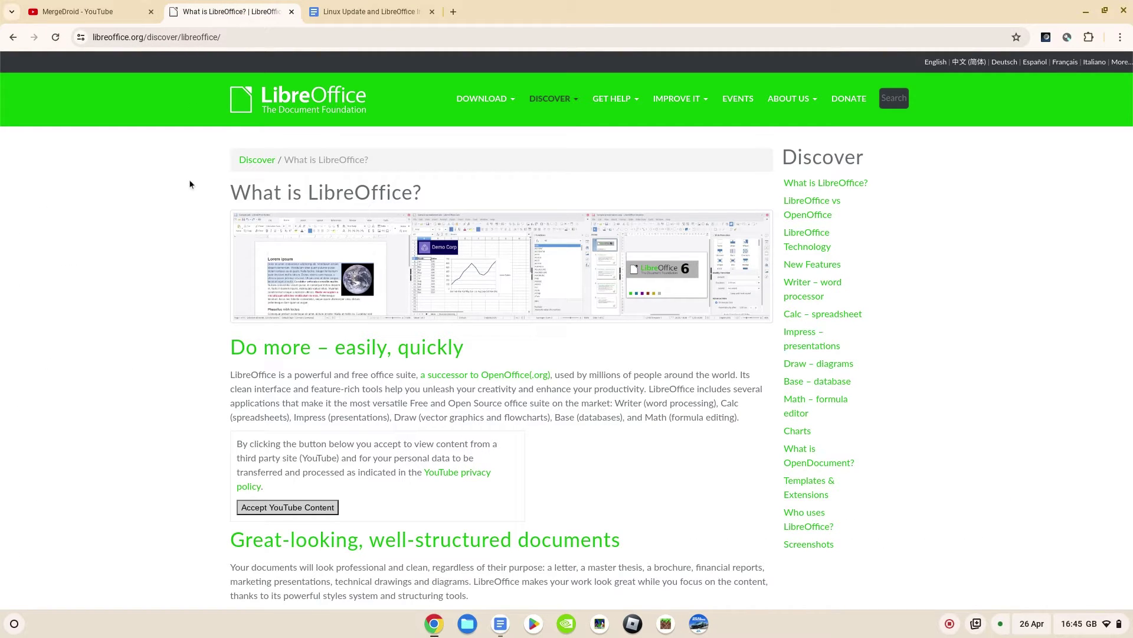
{"action": "scroll", "coordinate": [190, 184], "scroll_direction": "down", "scroll_amount": 5}
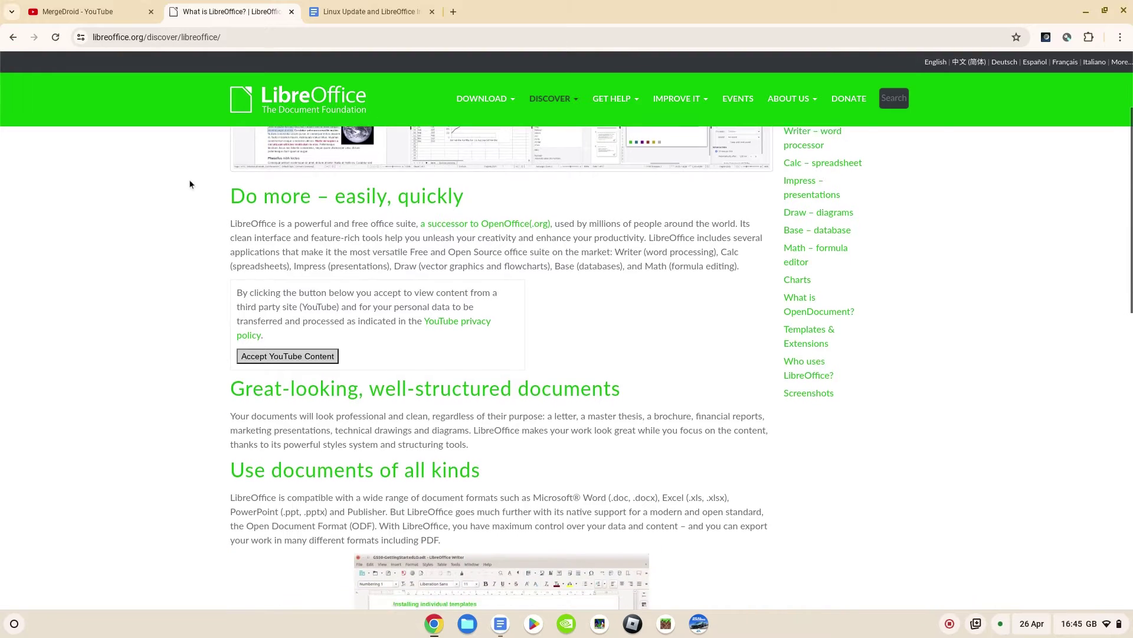
{"action": "scroll", "coordinate": [189, 184], "scroll_direction": "down", "scroll_amount": 4}
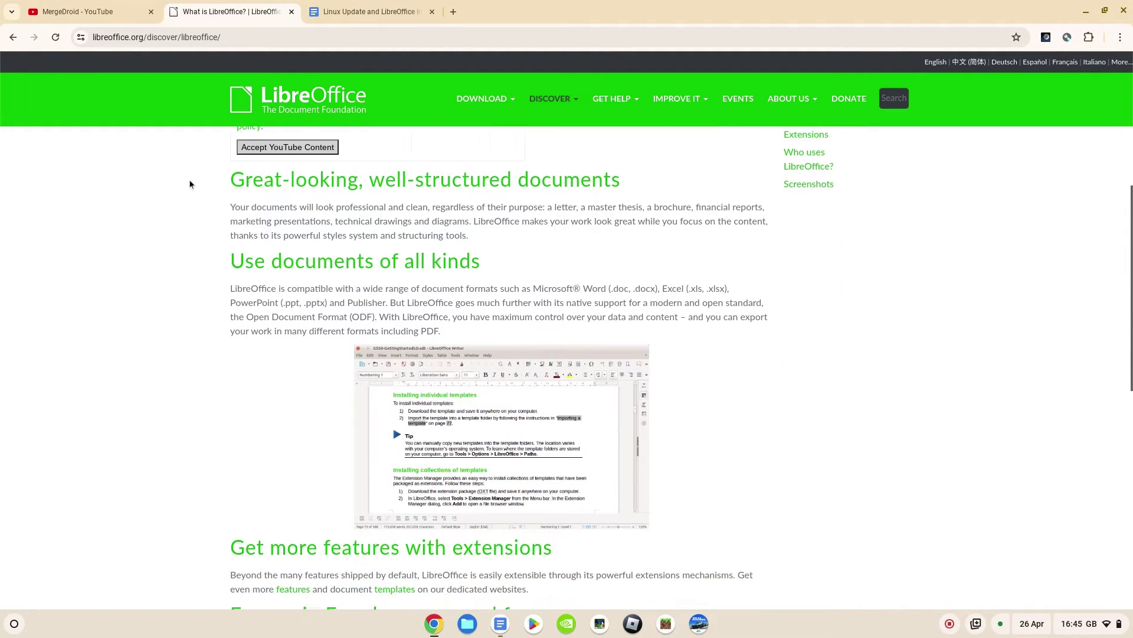
{"action": "scroll", "coordinate": [189, 184], "scroll_direction": "down", "scroll_amount": 4}
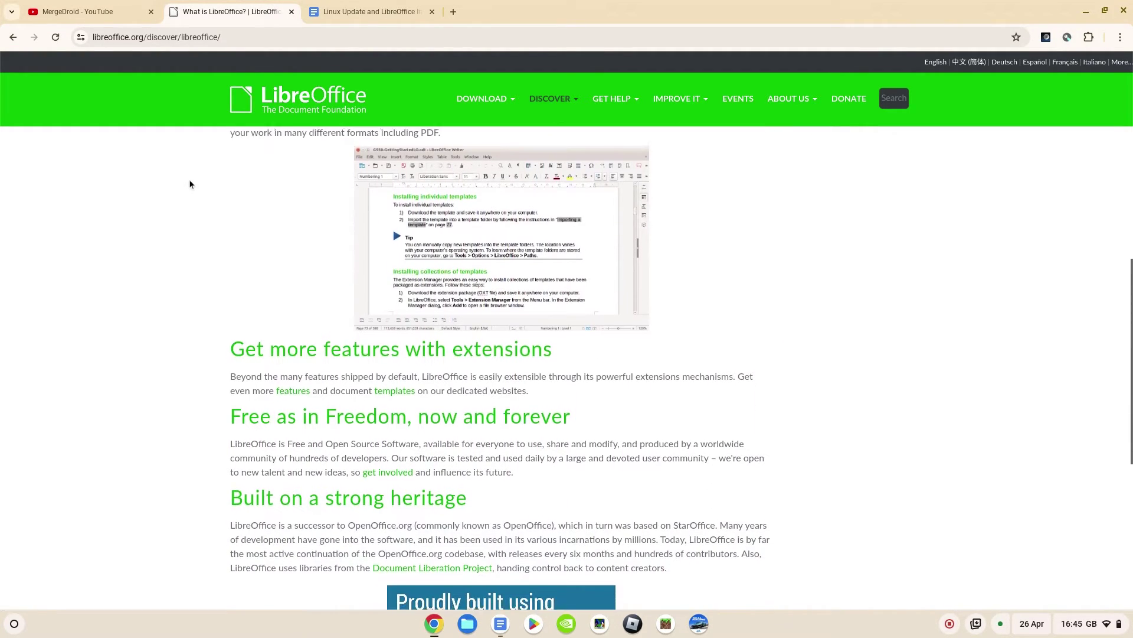
{"action": "scroll", "coordinate": [189, 184], "scroll_direction": "down", "scroll_amount": 3}
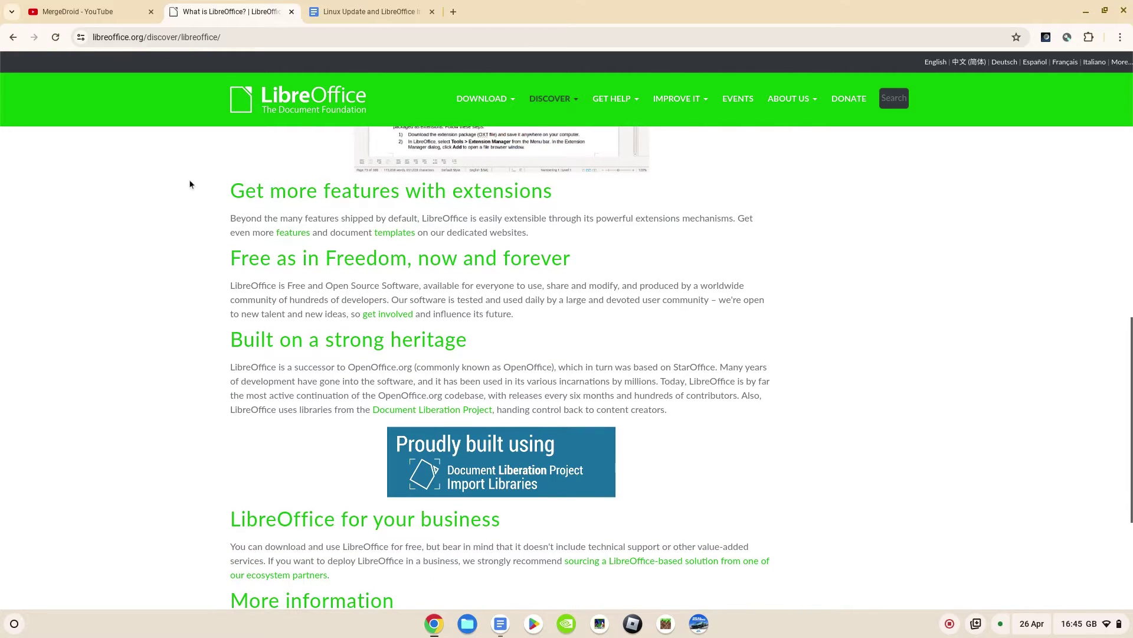
{"action": "scroll", "coordinate": [190, 184], "scroll_direction": "down", "scroll_amount": 4}
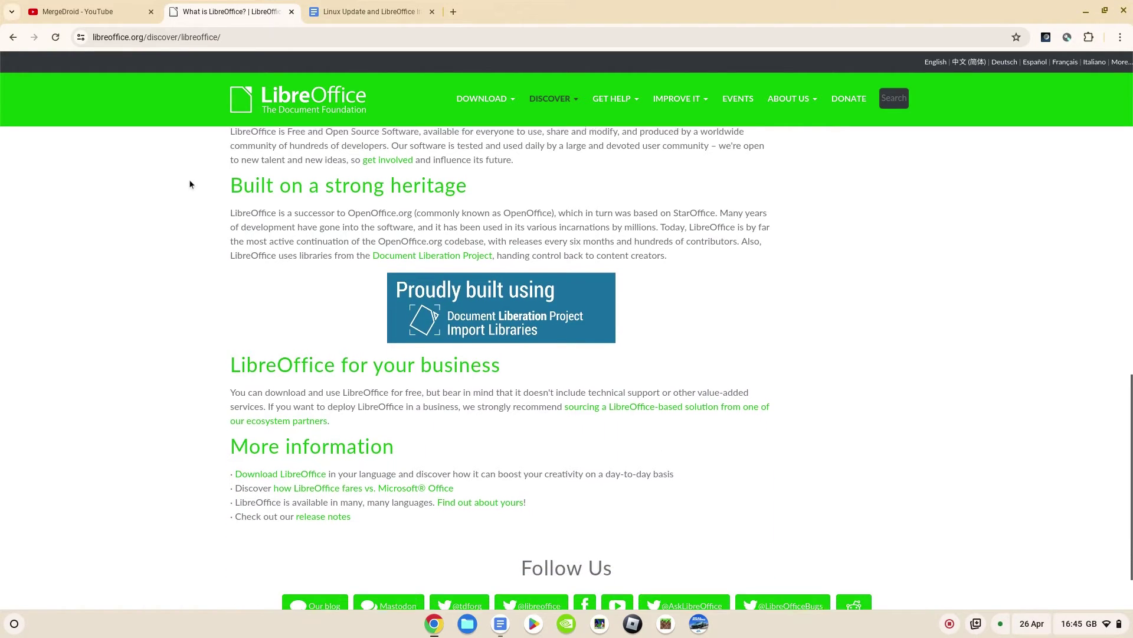
{"action": "scroll", "coordinate": [190, 184], "scroll_direction": "down", "scroll_amount": 1}
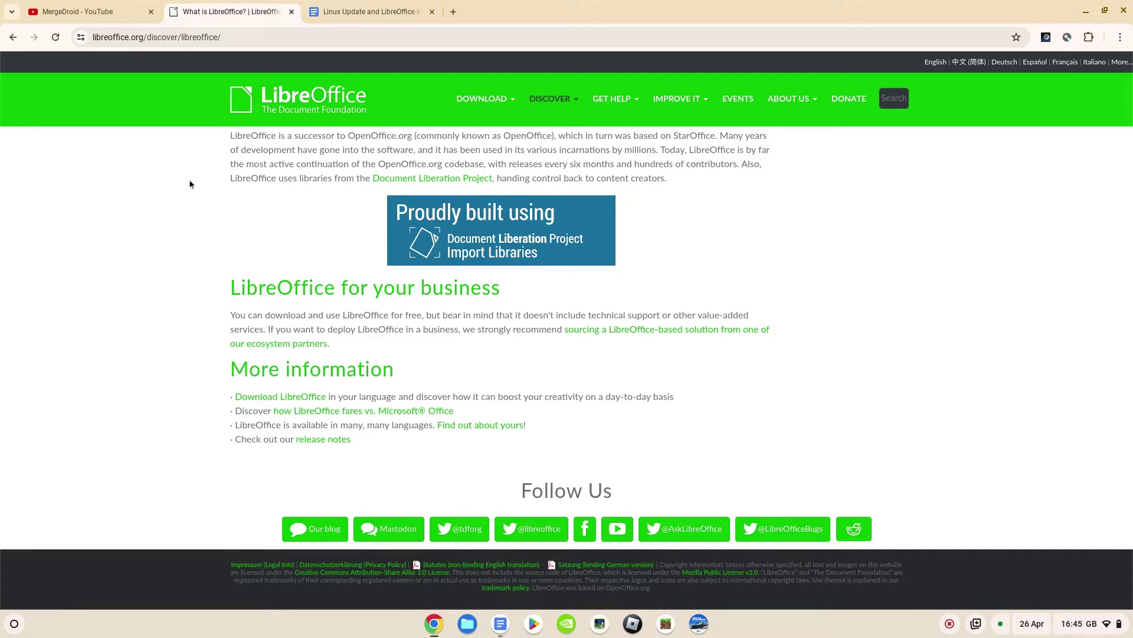
{"action": "scroll", "coordinate": [190, 184], "scroll_direction": "up", "scroll_amount": 4}
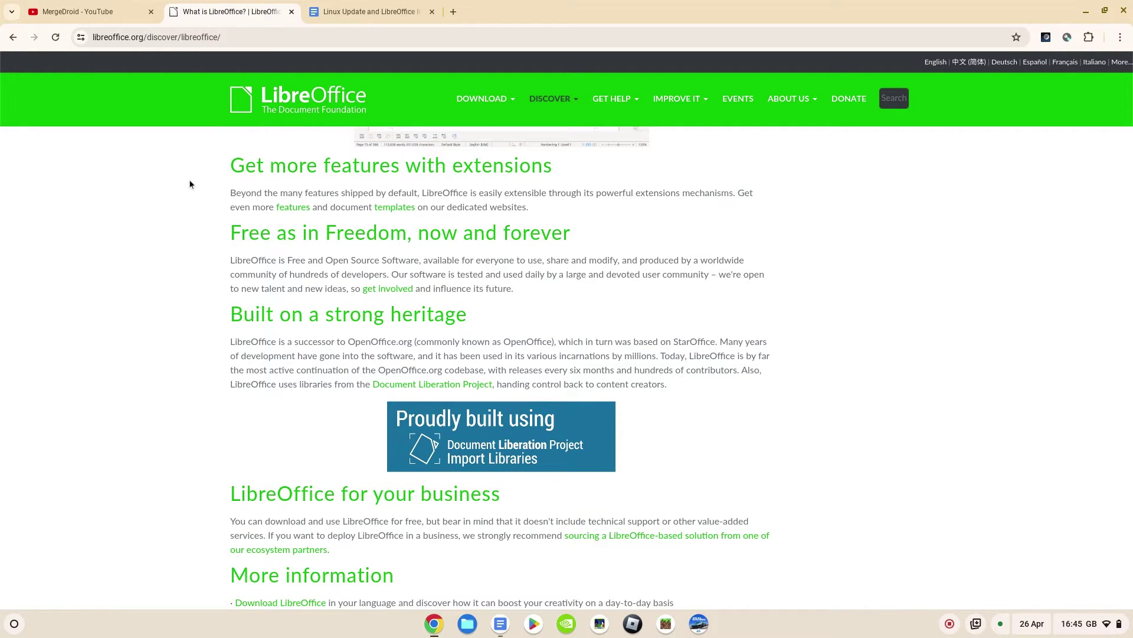
{"action": "scroll", "coordinate": [189, 179], "scroll_direction": "up", "scroll_amount": 10}
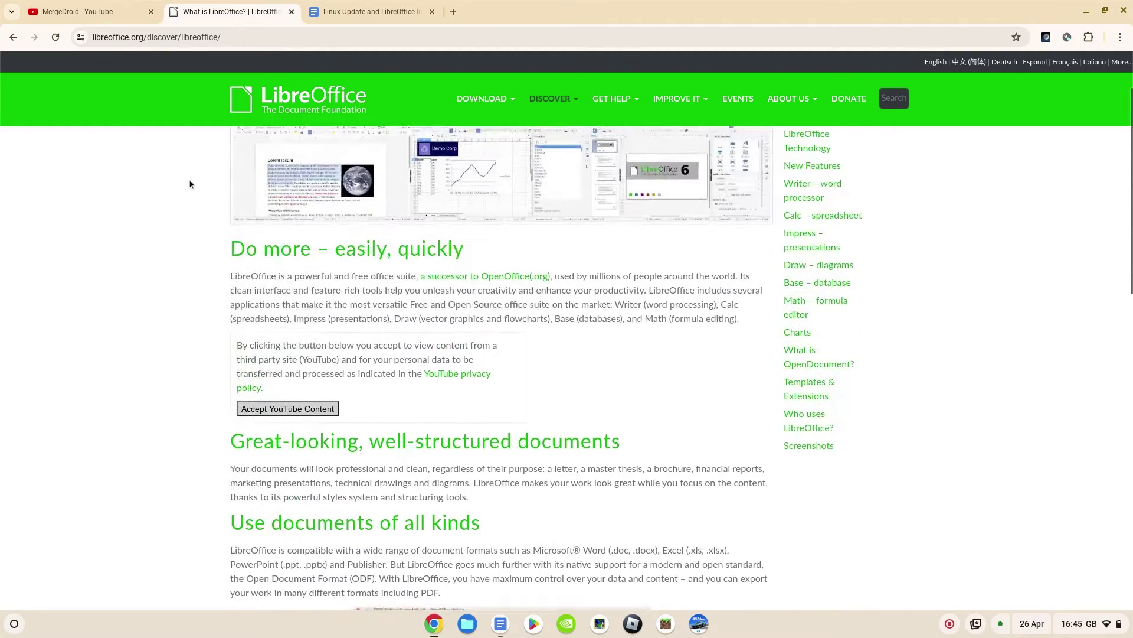
{"action": "scroll", "coordinate": [189, 184], "scroll_direction": "up", "scroll_amount": 1}
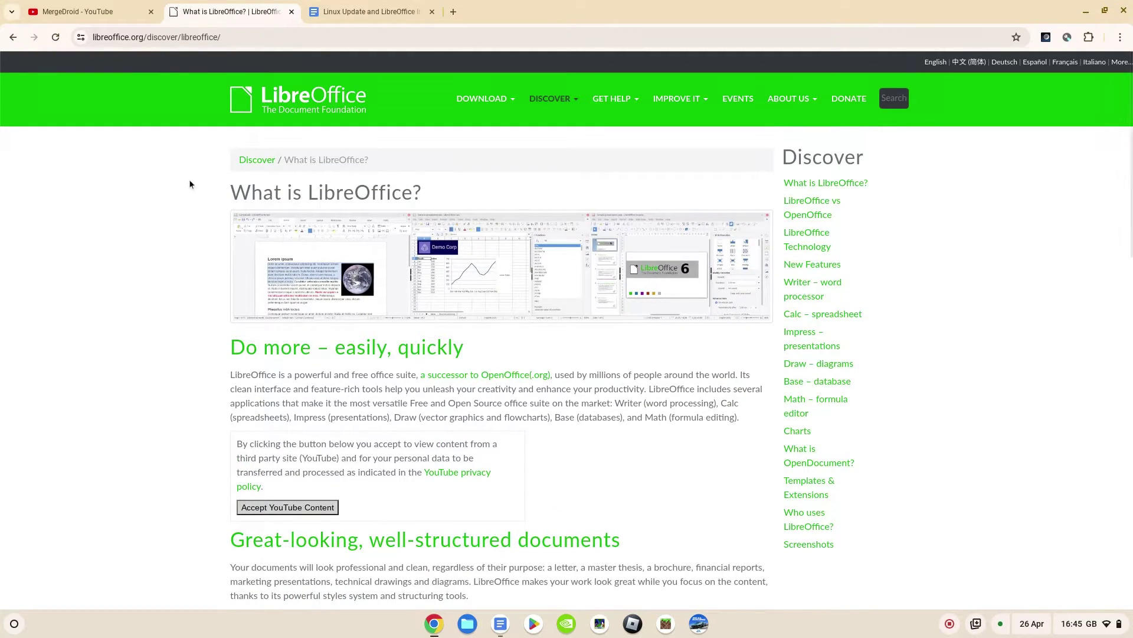
{"action": "left_click", "coordinate": [346, 6]}
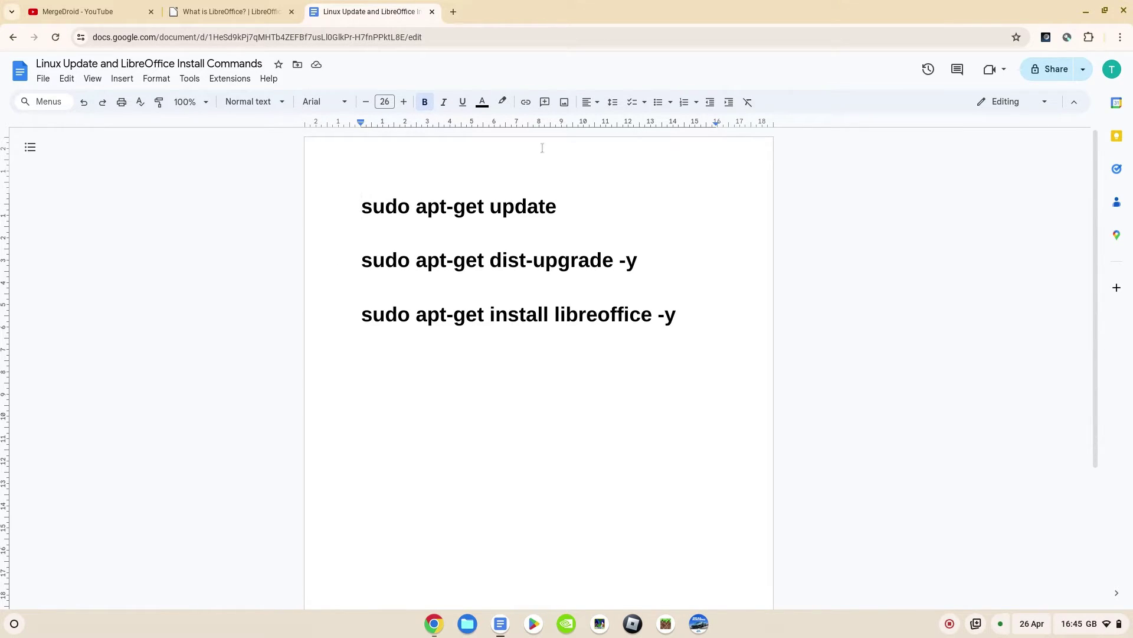
Minimise the Chrome window holding the install-commands document to reveal the desktop
{"action": "left_click", "coordinate": [1085, 11]}
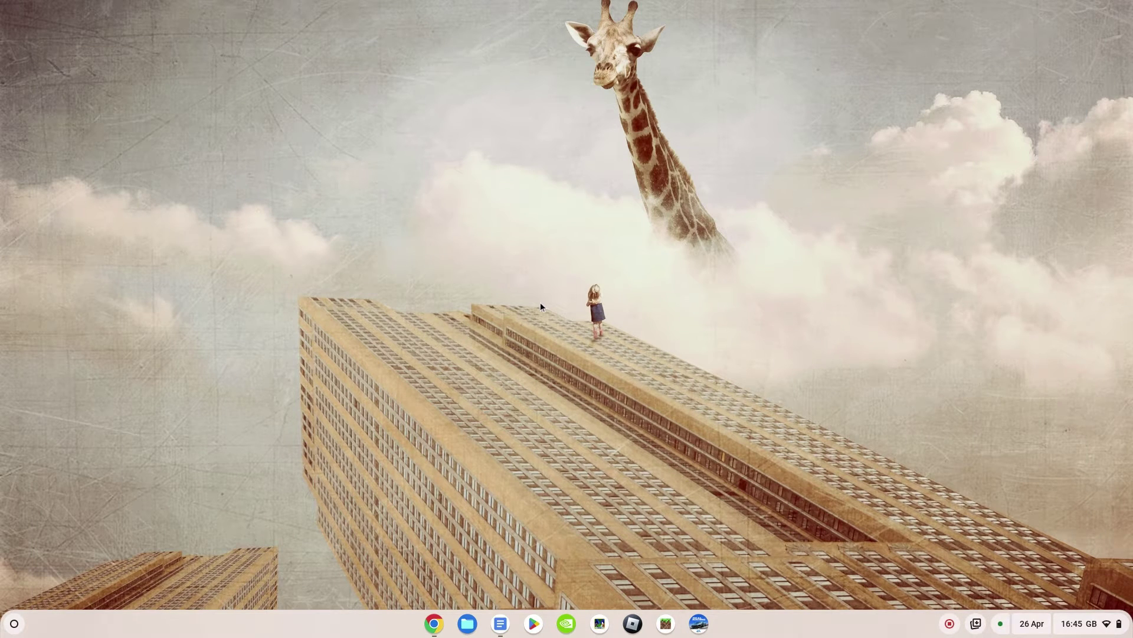
Search the launcher for 'linux' and open the Linux Settings best-match result
{"action": "left_click", "coordinate": [15, 628]}
{"action": "type", "text": "linux"}
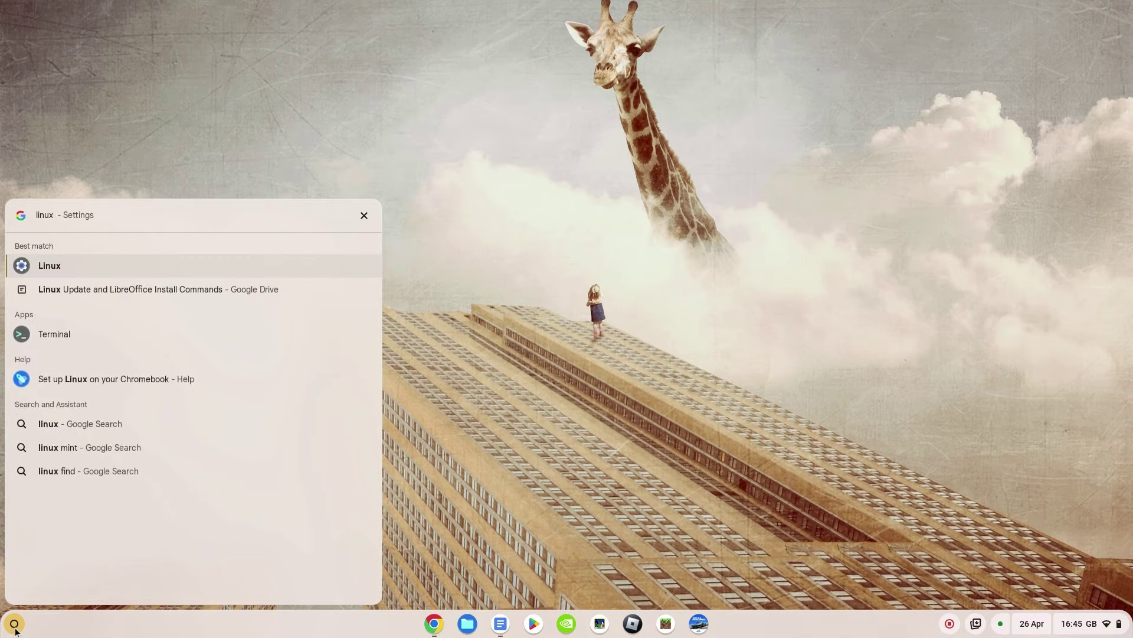
{"action": "left_click", "coordinate": [53, 267]}
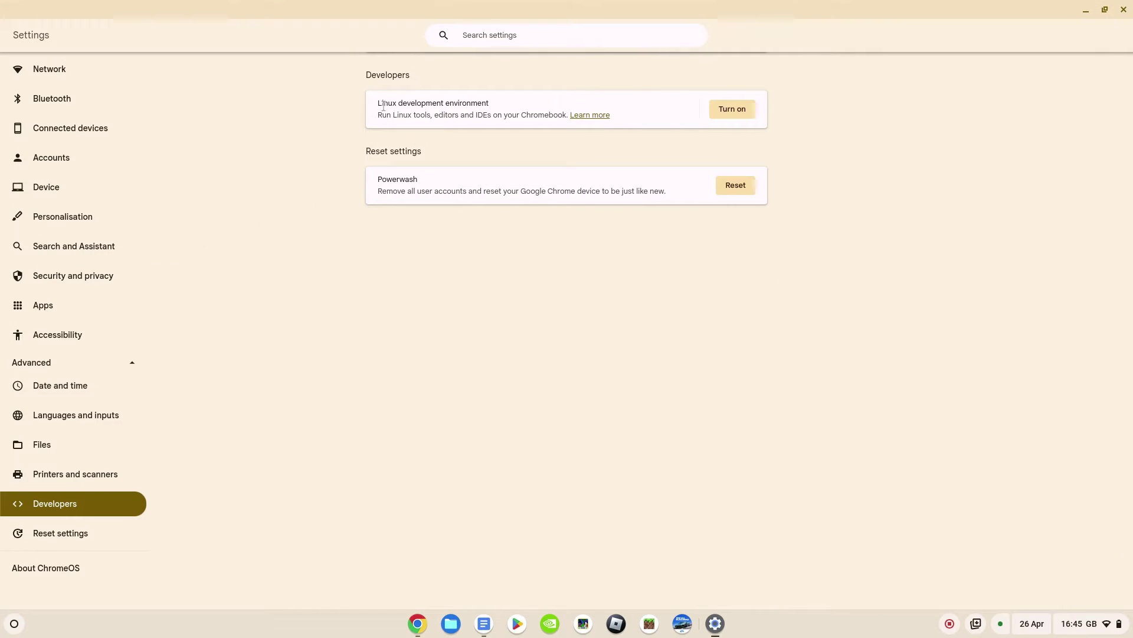
Turn on the Linux development environment and install it with the recommended 10.0 GB disk
{"action": "left_click", "coordinate": [720, 110]}
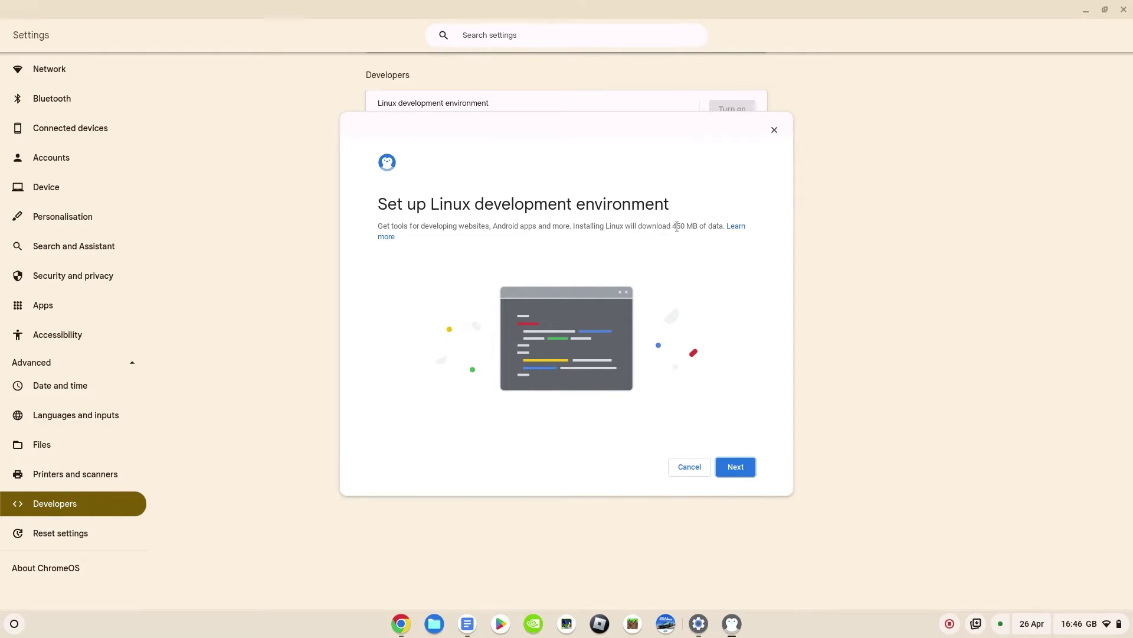
{"action": "left_click", "coordinate": [736, 467]}
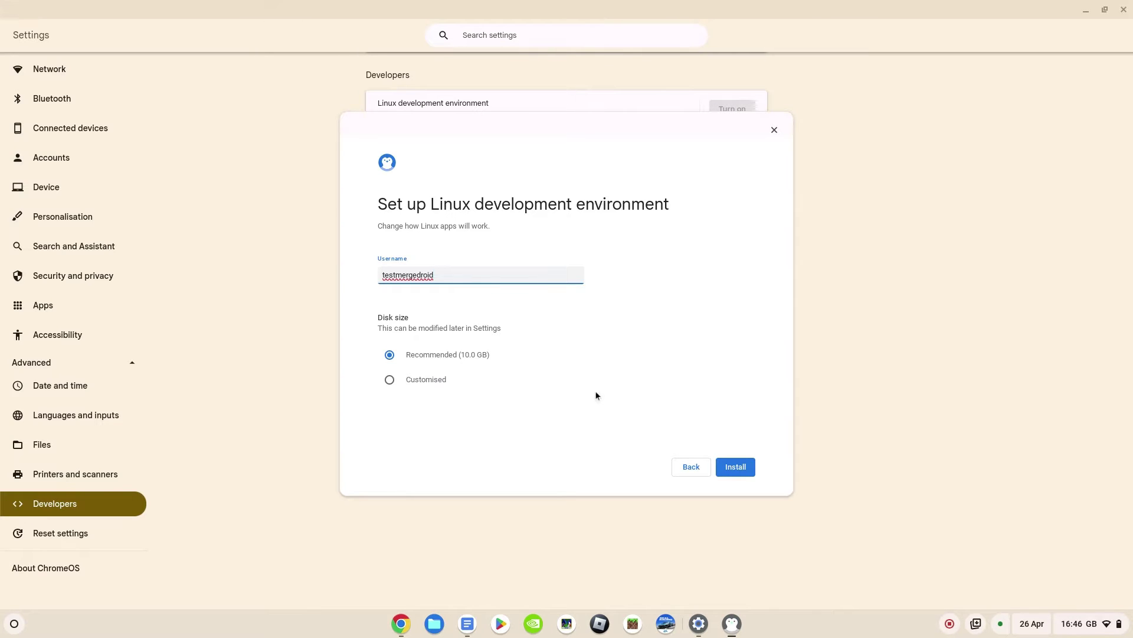
{"action": "left_click", "coordinate": [732, 466]}
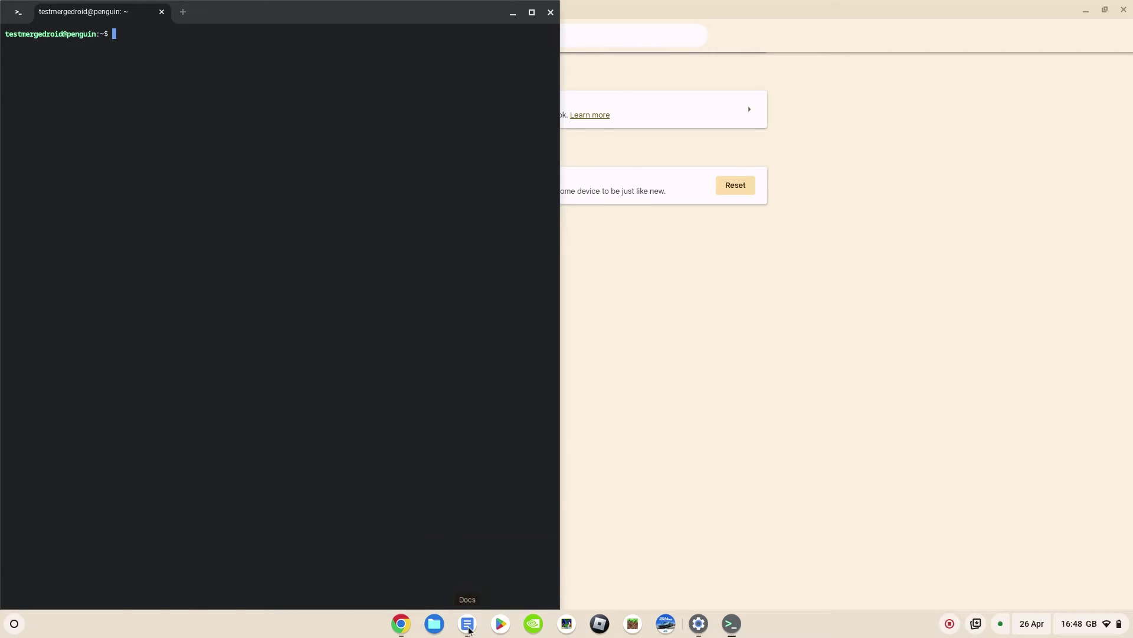
Restore the commands document window beside the Terminal and focus the Terminal prompt
{"action": "left_click", "coordinate": [470, 630]}
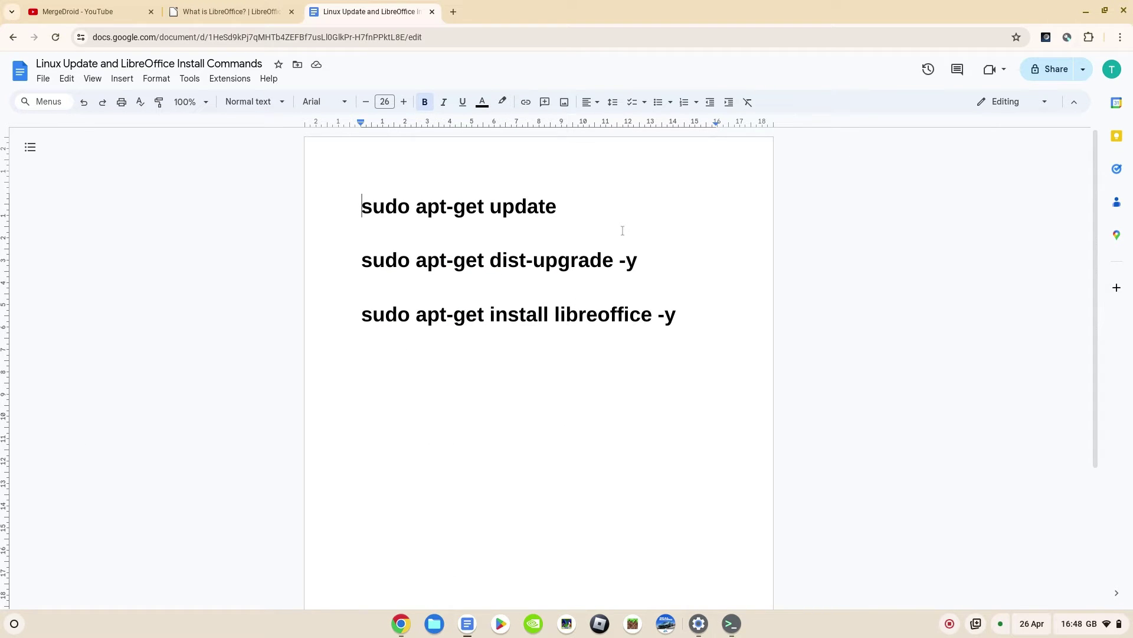
{"action": "double_click", "coordinate": [903, 11]}
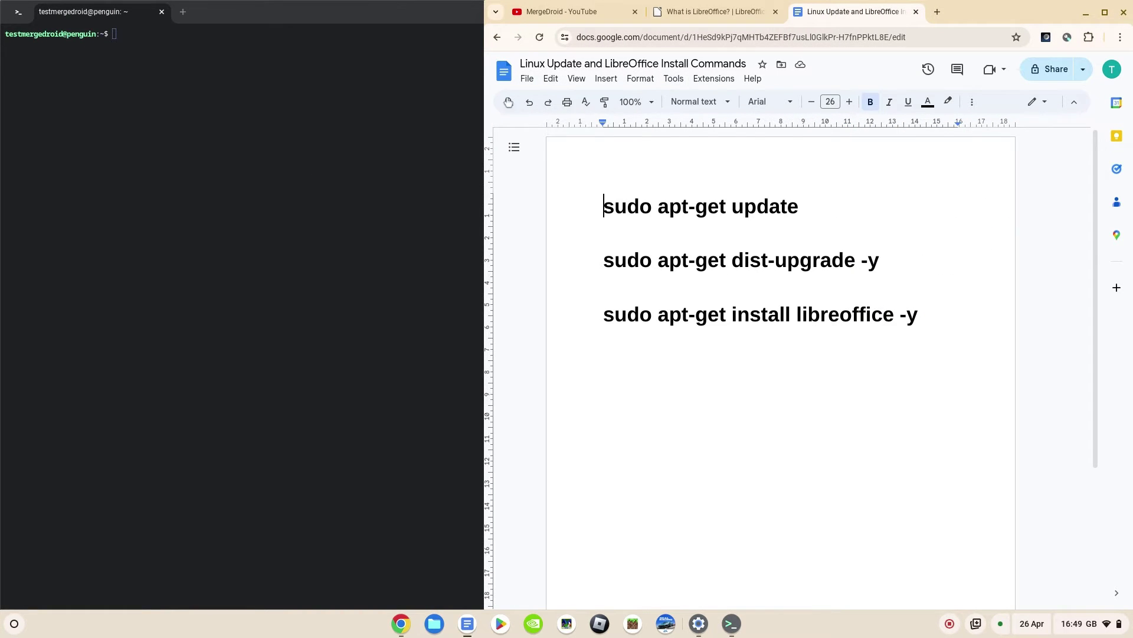
{"action": "left_click", "coordinate": [150, 63]}
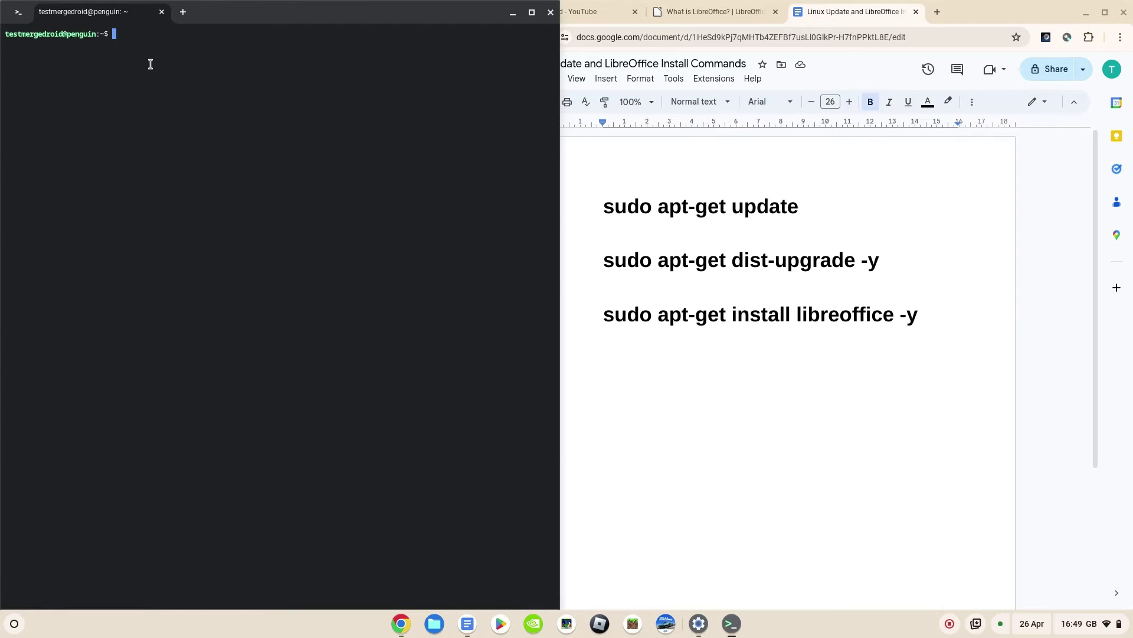
Run 'sudo apt-get update', 'sudo apt-get dist-upgrade -y' and 'sudo apt-get install libreoffice -y'
{"action": "type", "text": "sudo apt-get update"}
{"action": "key", "text": "Return"}
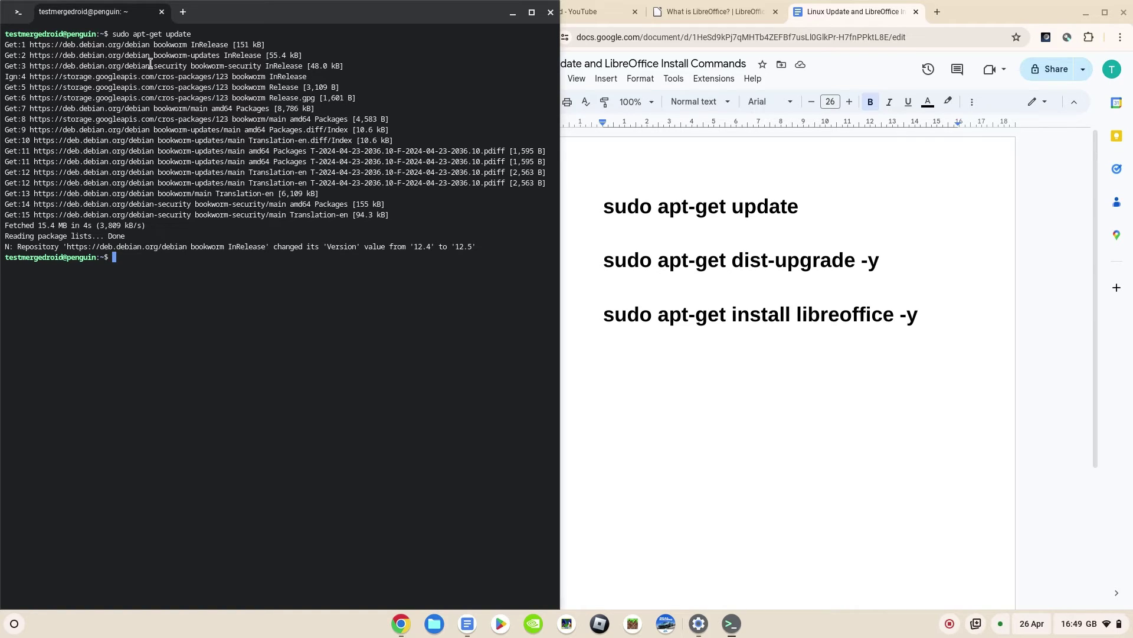
{"action": "type", "text": "sudo apt-get dist-upgrade -y"}
{"action": "key", "text": "Return"}
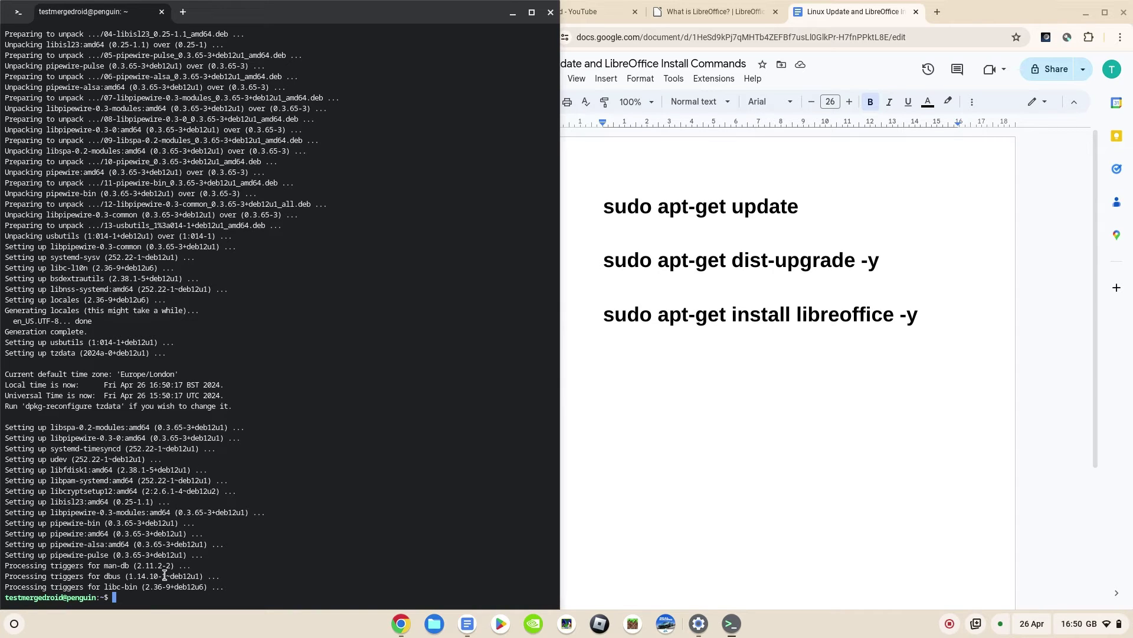
{"action": "type", "text": "sudo apt-get install libreoffice "}
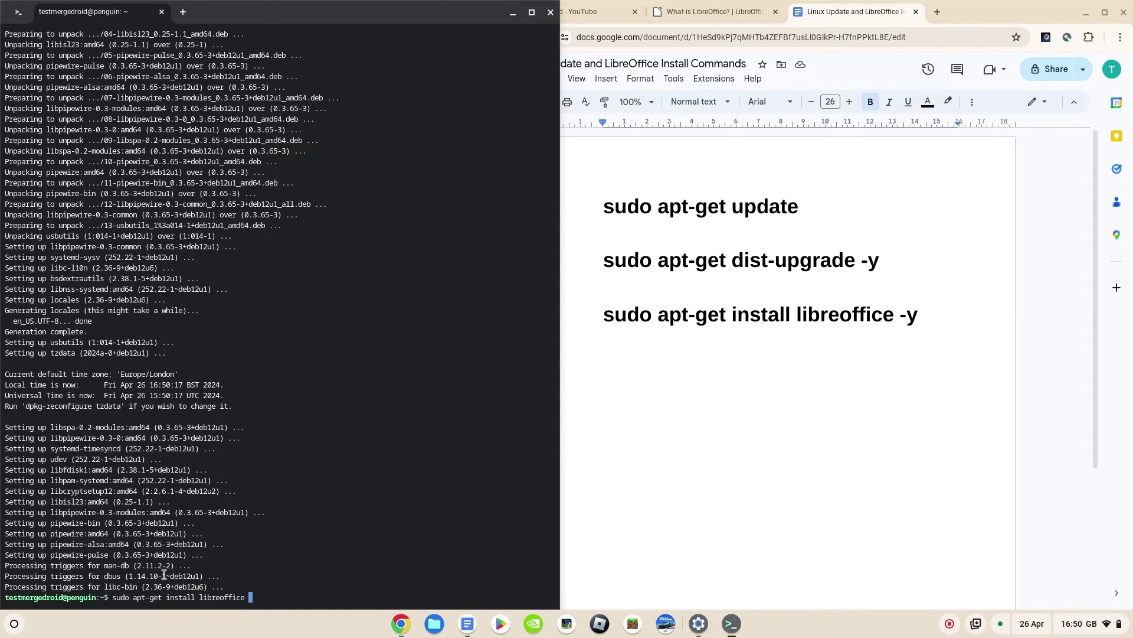
{"action": "type", "text": "-y"}
{"action": "key", "text": "Return"}
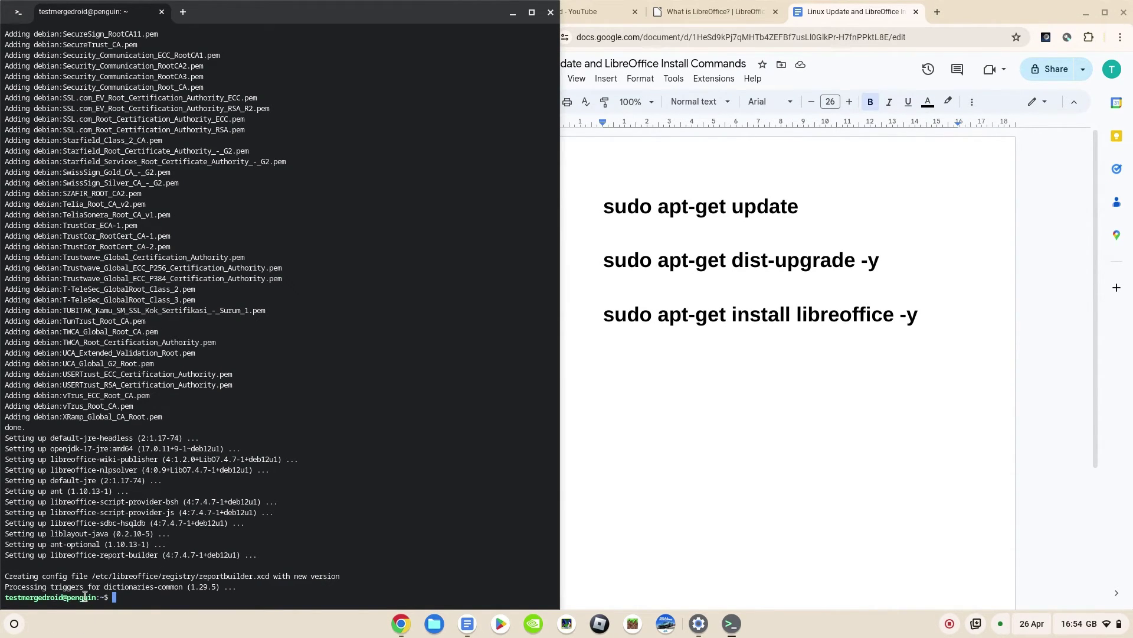
Close the Terminal and minimise the Chrome and Settings windows
{"action": "left_click", "coordinate": [551, 18]}
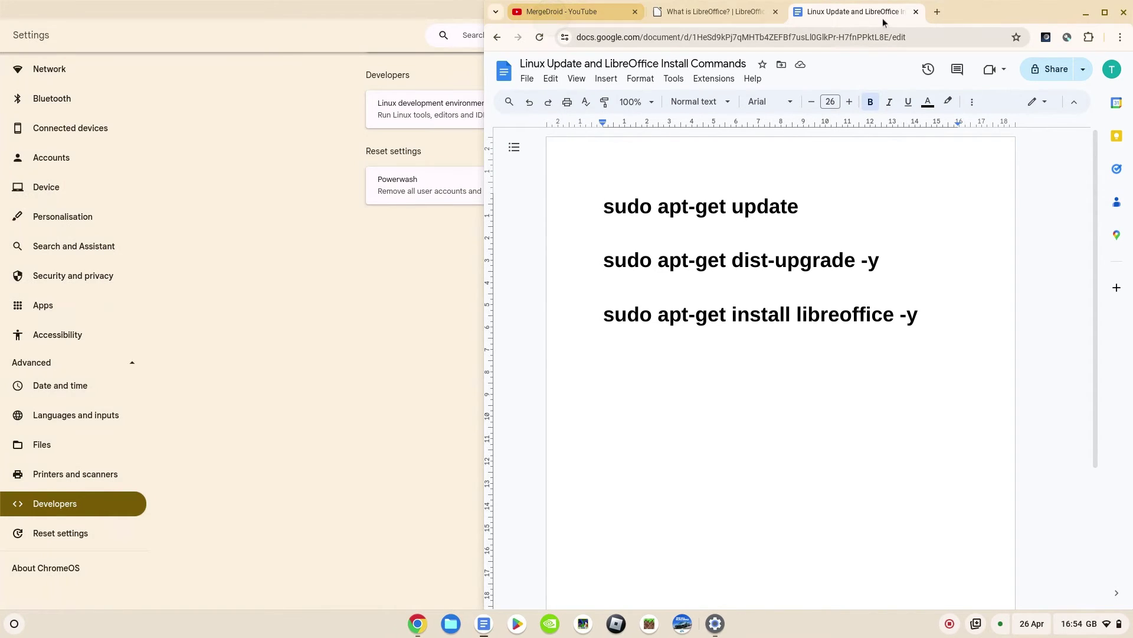
{"action": "left_click", "coordinate": [1084, 16]}
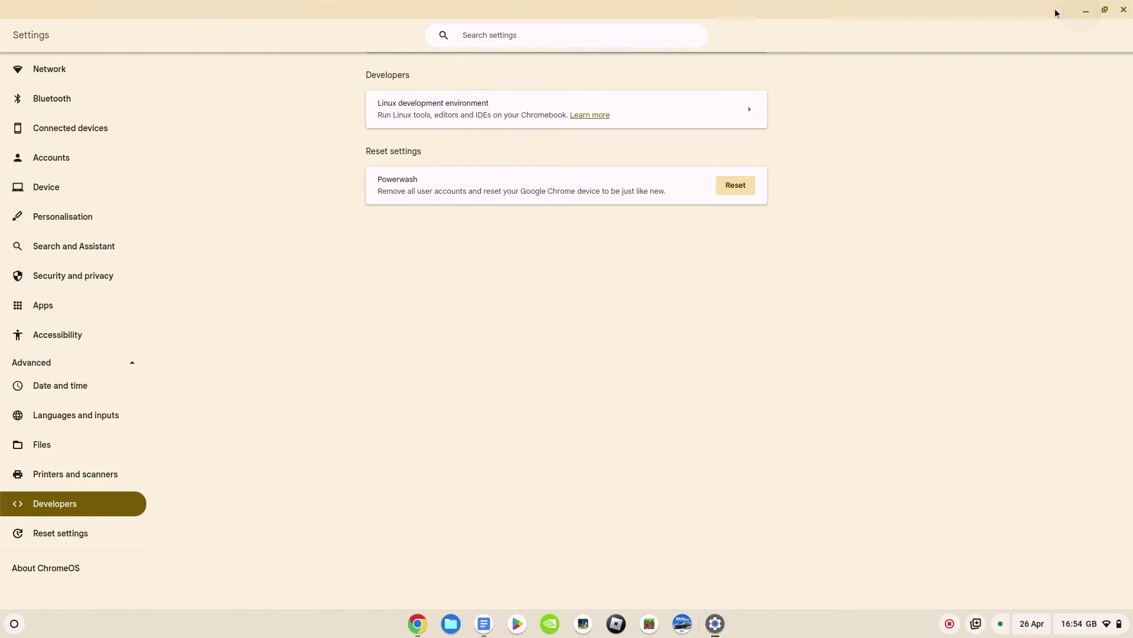
{"action": "left_click", "coordinate": [1088, 15]}
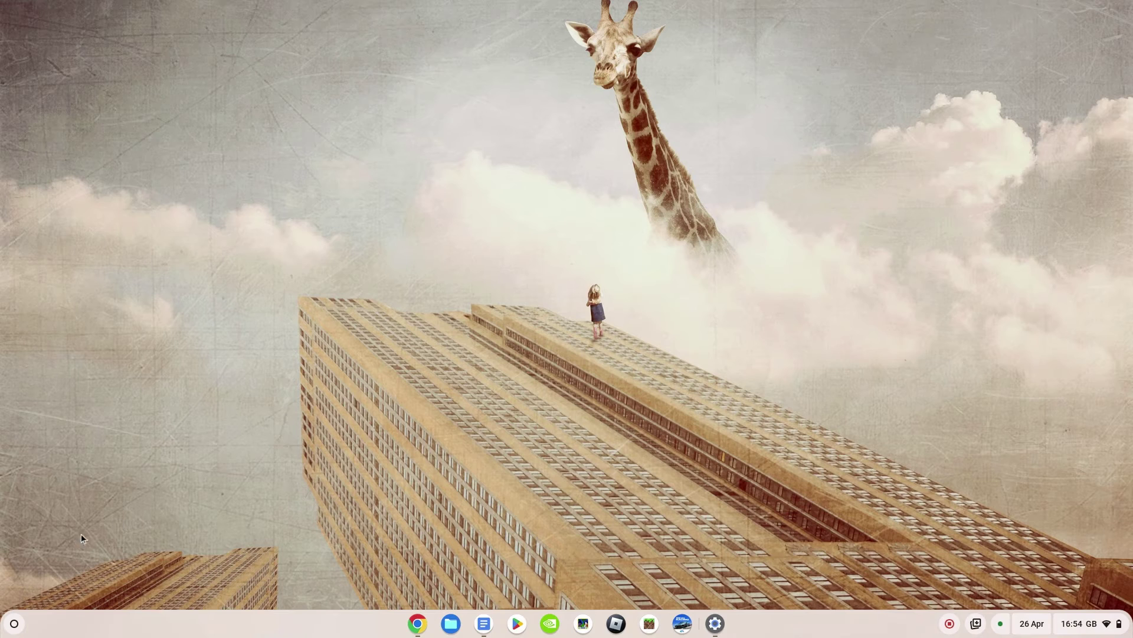
Pin LibreOffice Writer and Calc to the shelf from the Linux apps folder, then launch Writer
{"action": "left_click", "coordinate": [10, 627]}
{"action": "scroll", "coordinate": [243, 391], "scroll_direction": "down", "scroll_amount": 5}
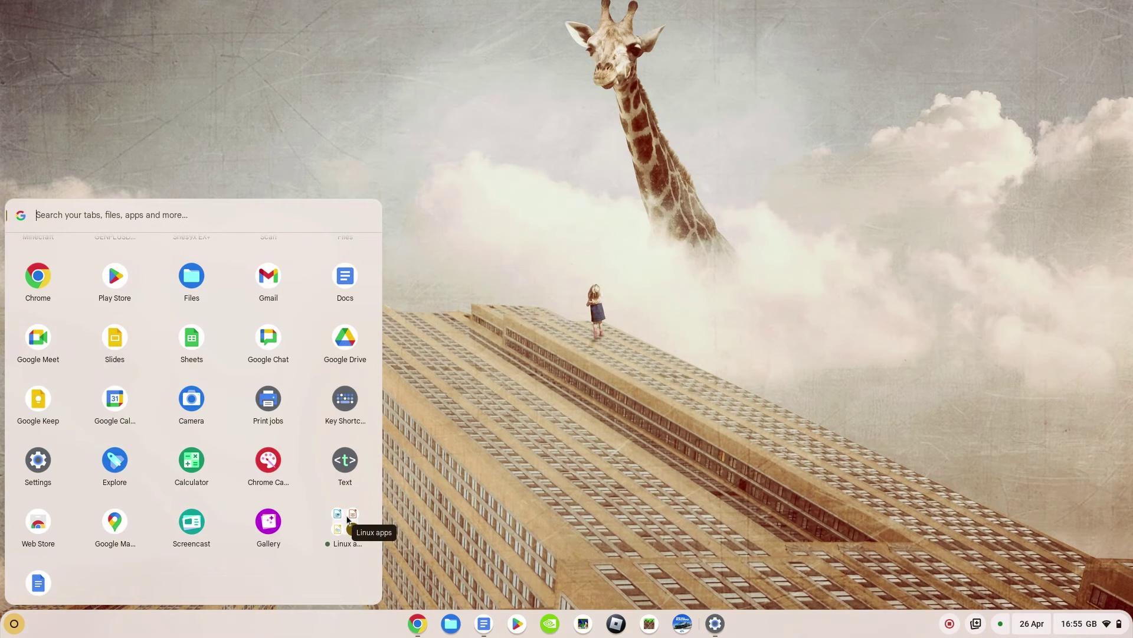
{"action": "left_click", "coordinate": [347, 519]}
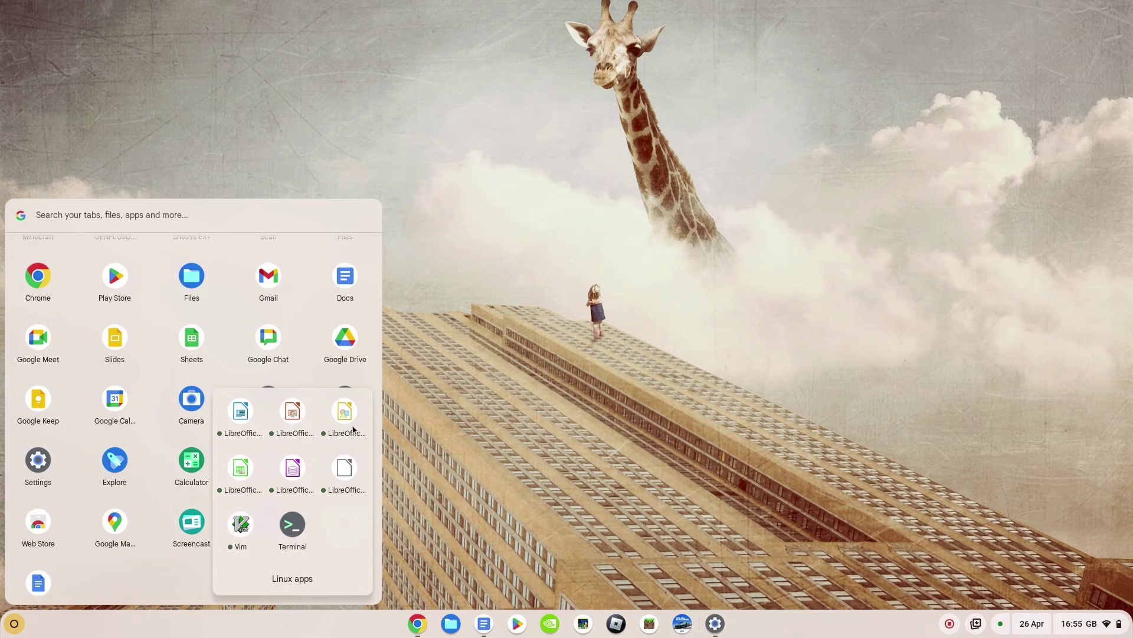
{"action": "right_click", "coordinate": [242, 415]}
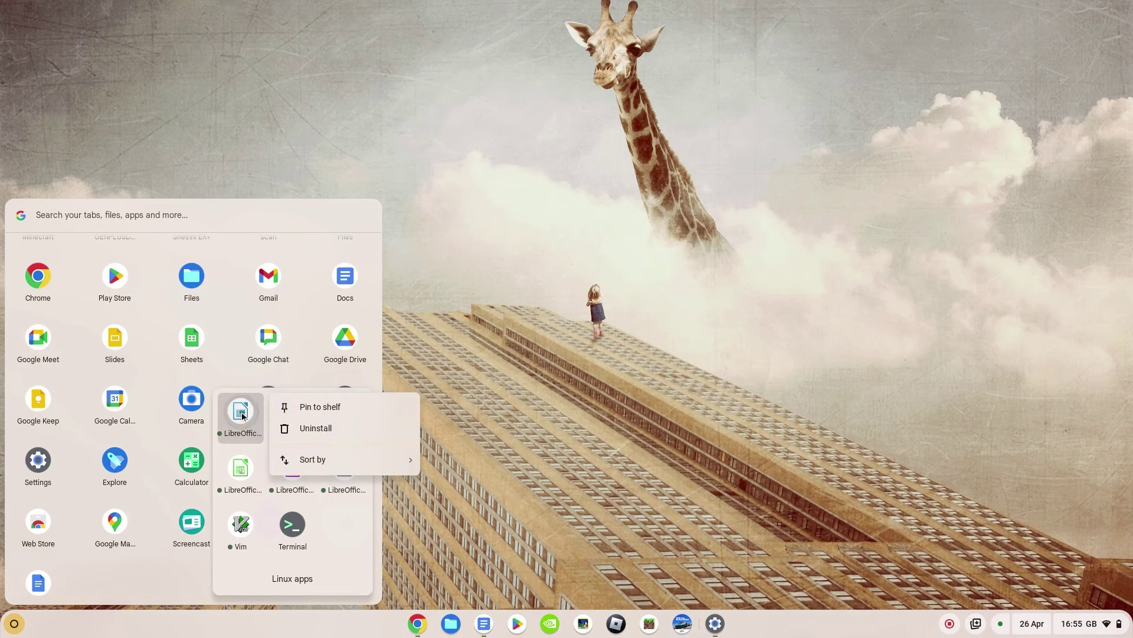
{"action": "left_click", "coordinate": [314, 407]}
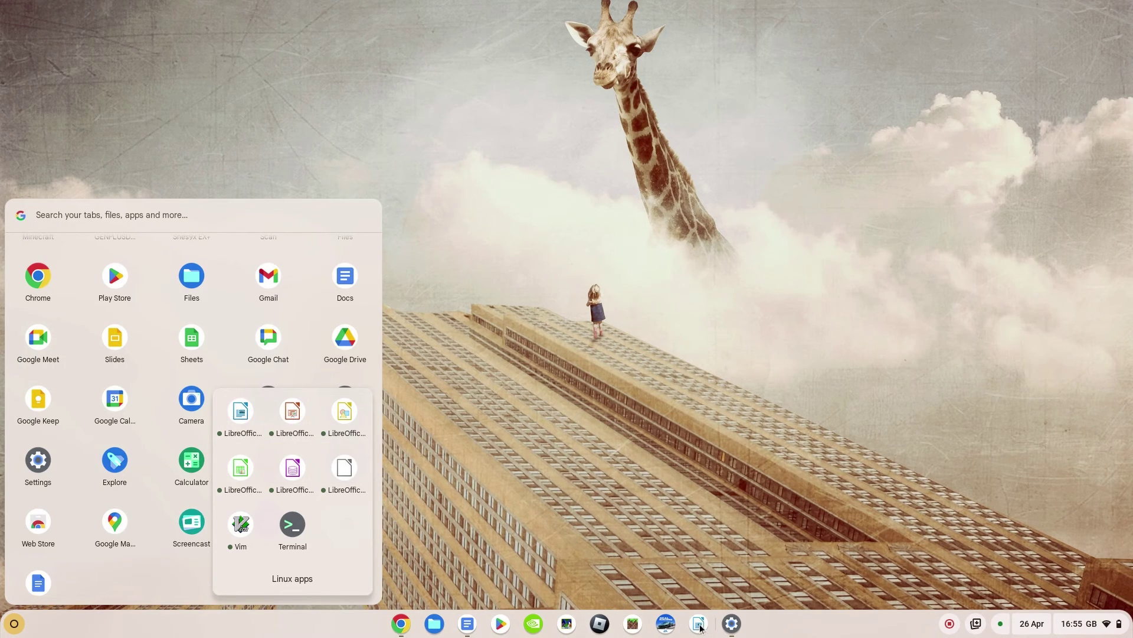
{"action": "right_click", "coordinate": [241, 470]}
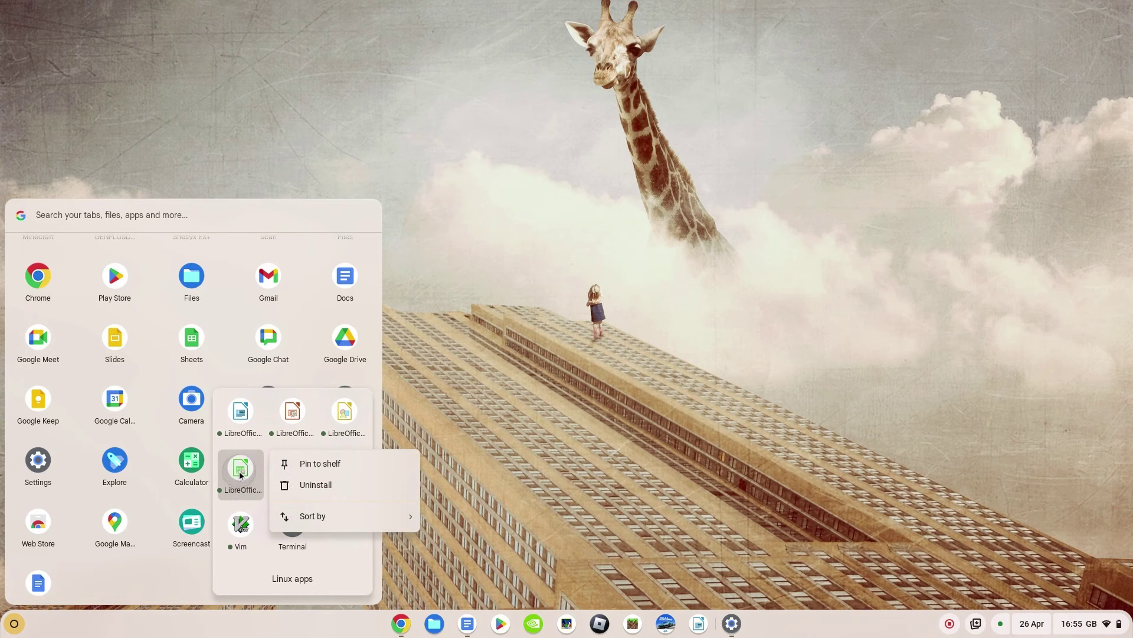
{"action": "left_click", "coordinate": [312, 463]}
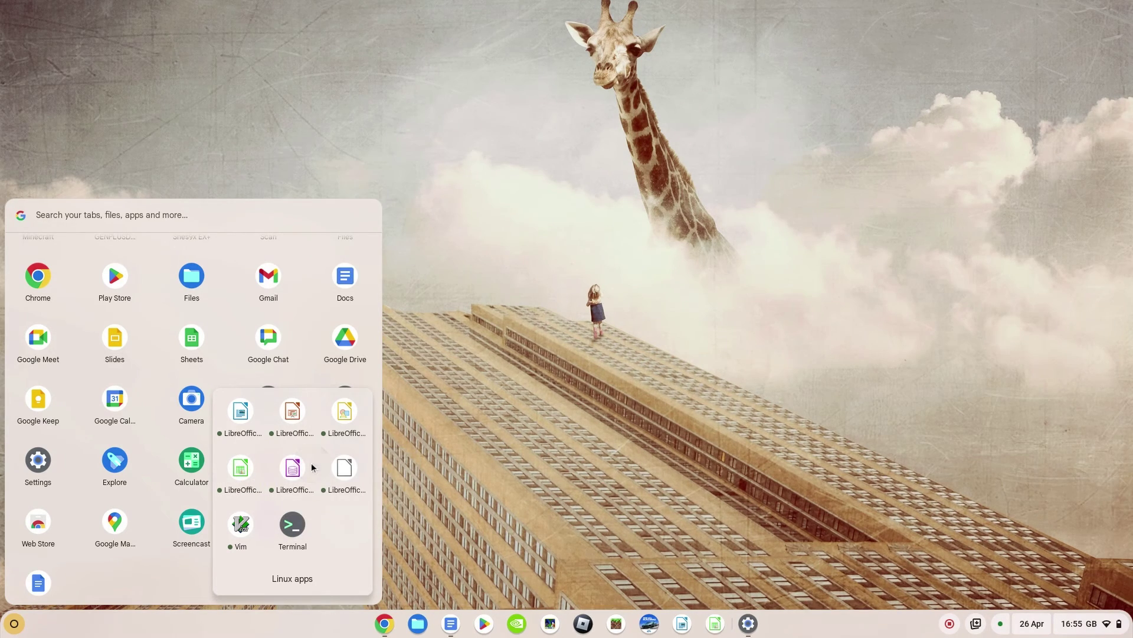
{"action": "left_click", "coordinate": [682, 624]}
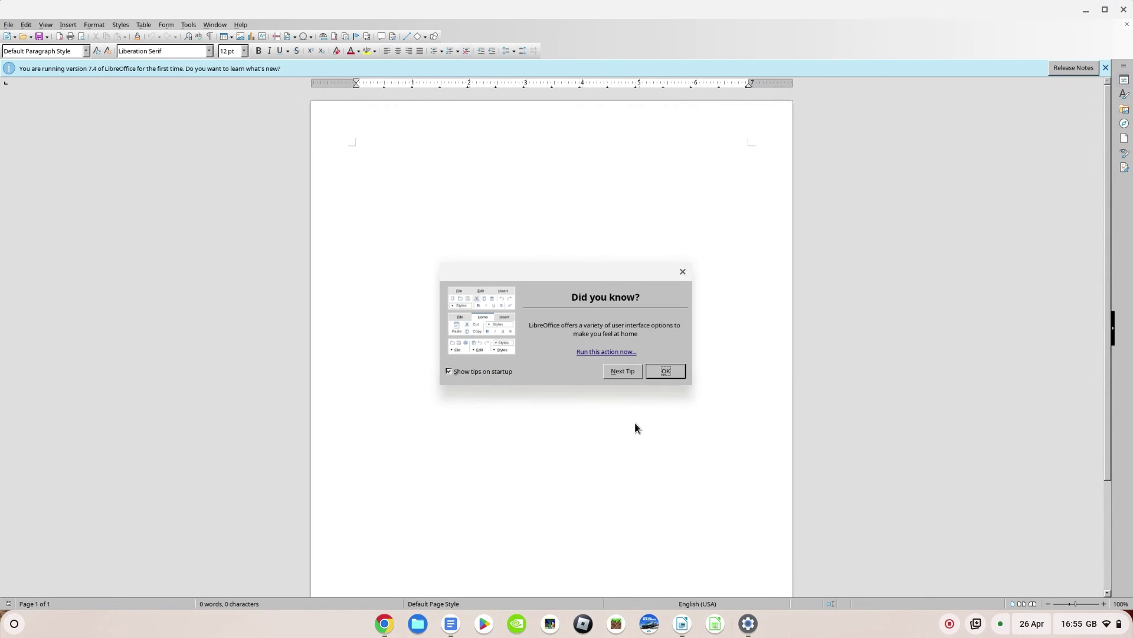
Dismiss the startup tip, write 'Like and sub for more!' in Writer, and launch Calc
{"action": "left_click", "coordinate": [667, 373]}
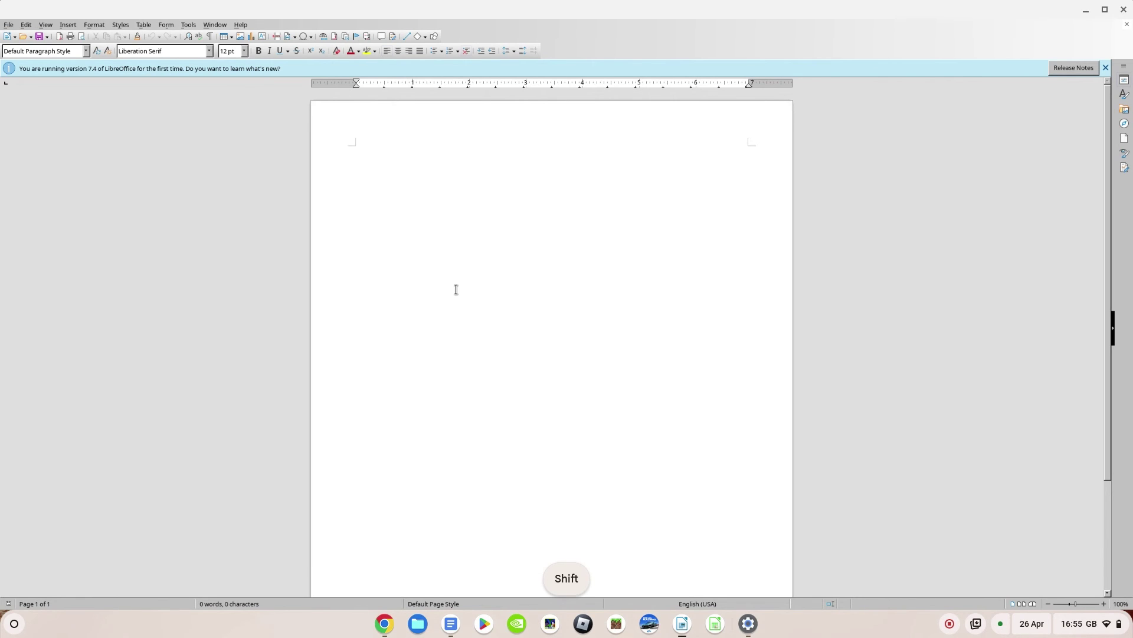
{"action": "type", "text": "Like and sub "}
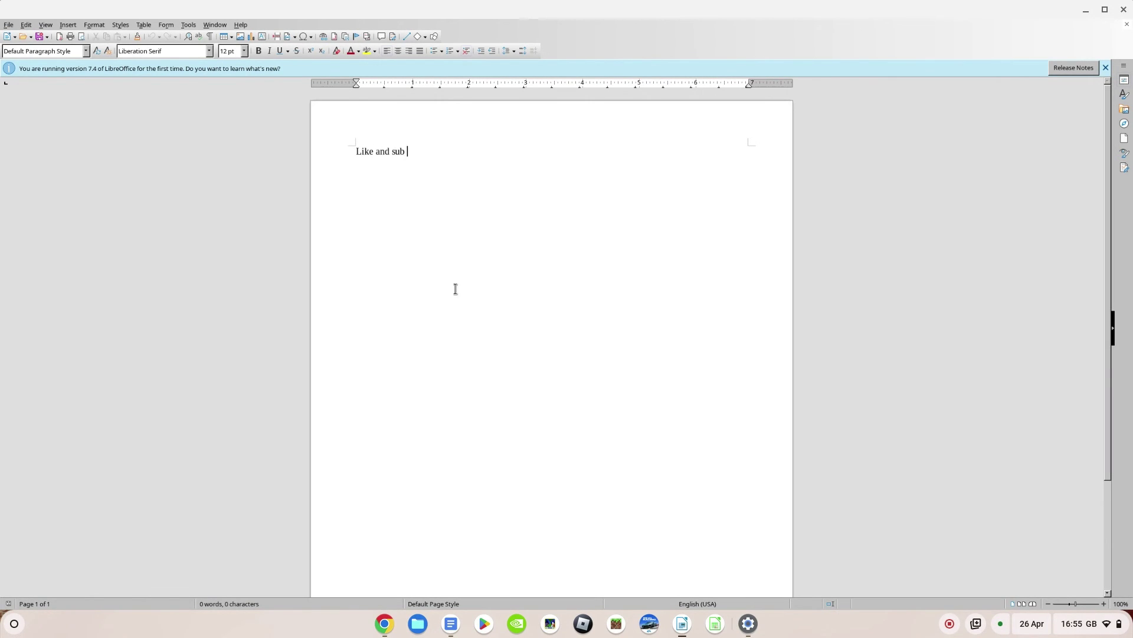
{"action": "type", "text": "for more!"}
{"action": "left_click", "coordinate": [715, 625]}
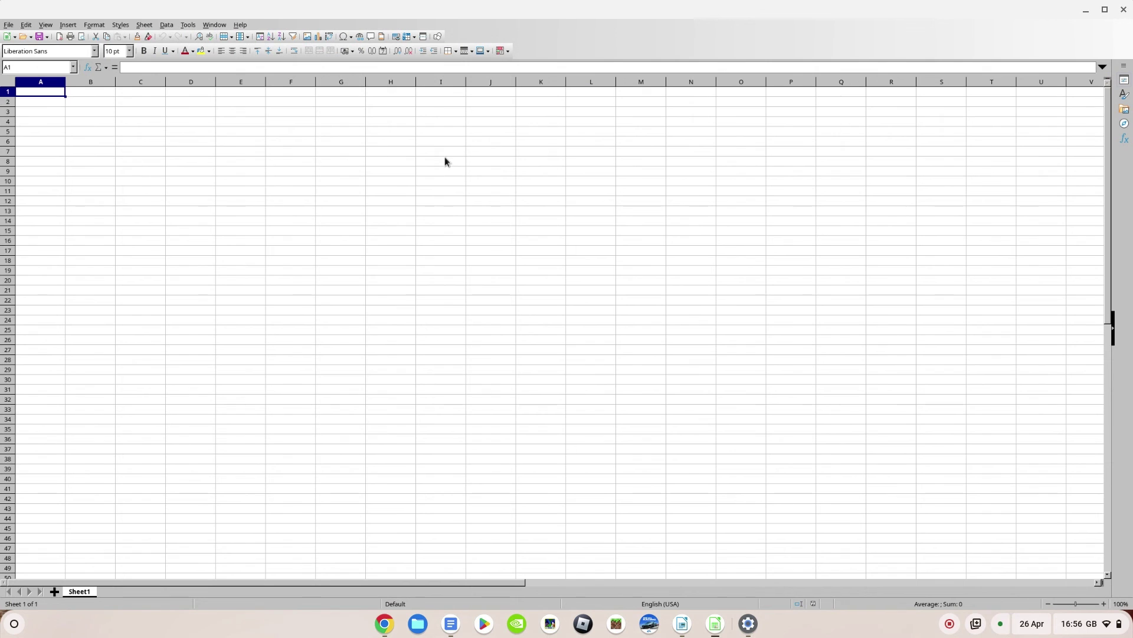
Minimise the Calc window and then the Writer window
{"action": "left_click", "coordinate": [1093, 9]}
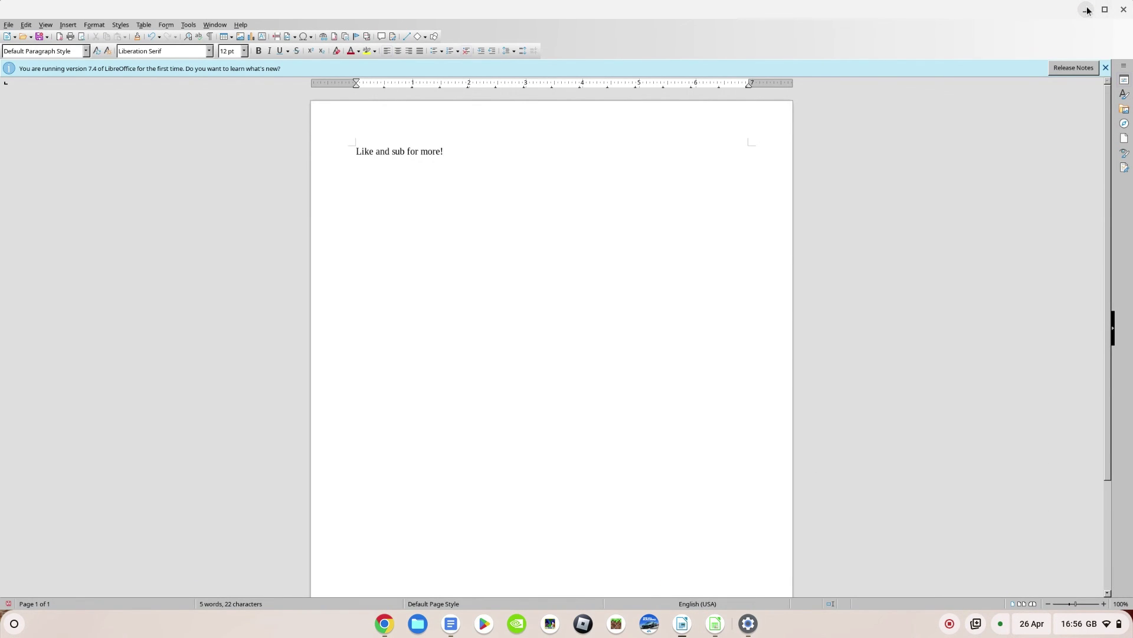
{"action": "left_click", "coordinate": [1089, 10]}
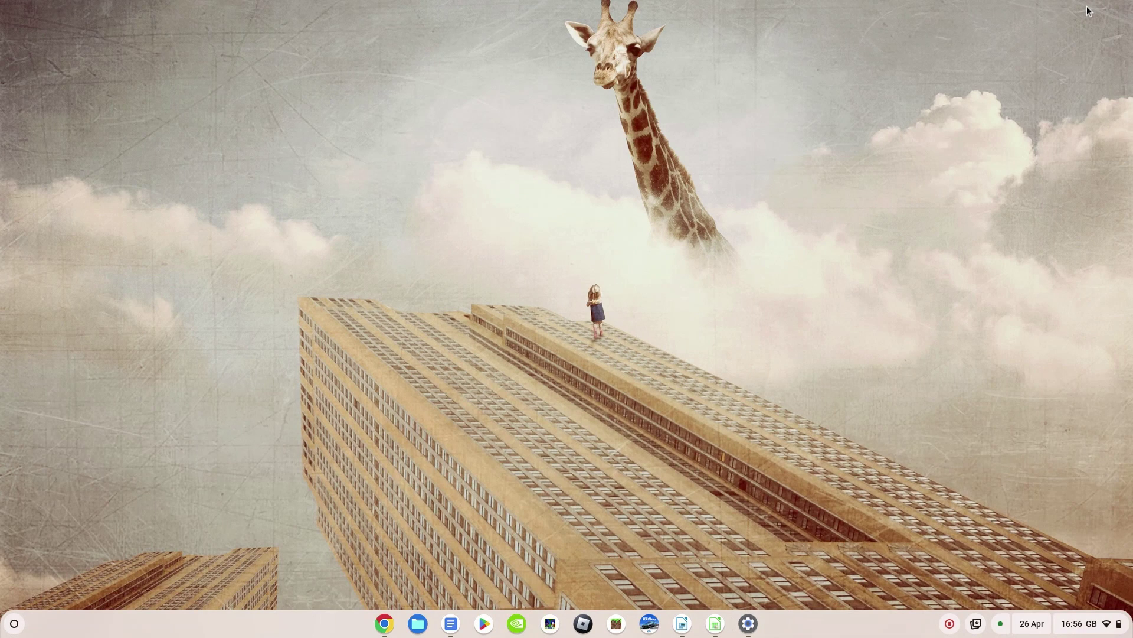